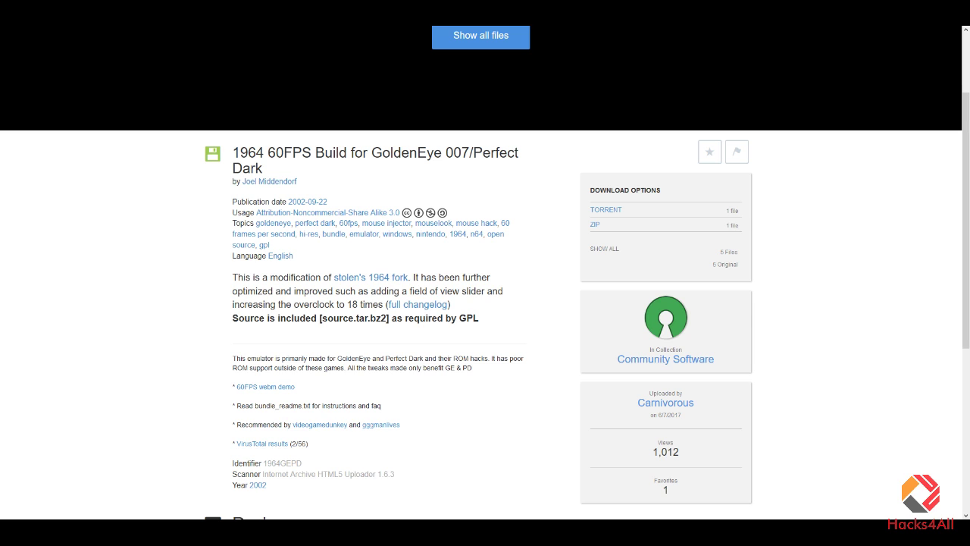
- Download the 1964 60FPS build's ZIP package from the archive page, saving the file to disk
scroll(304, 267, "down", 1)
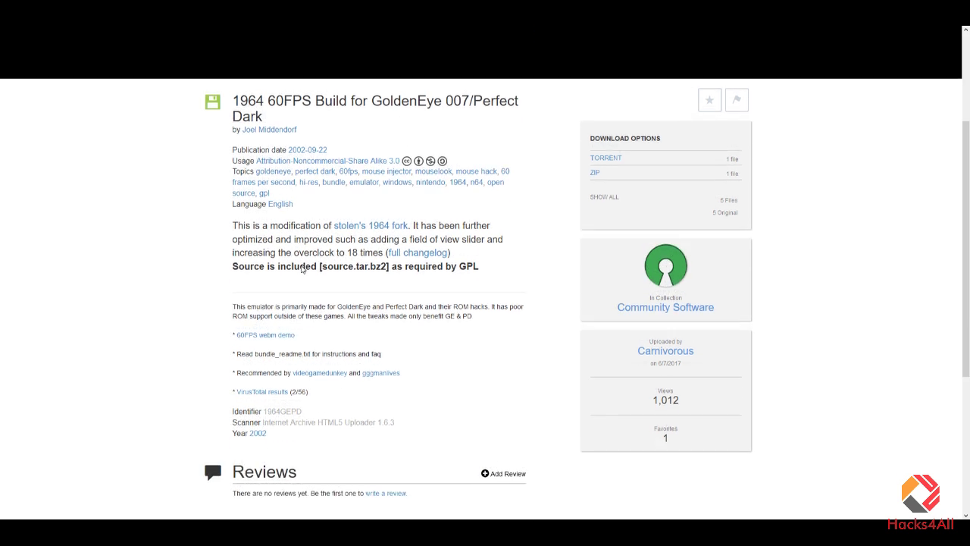
scroll(196, 237, "up", 2)
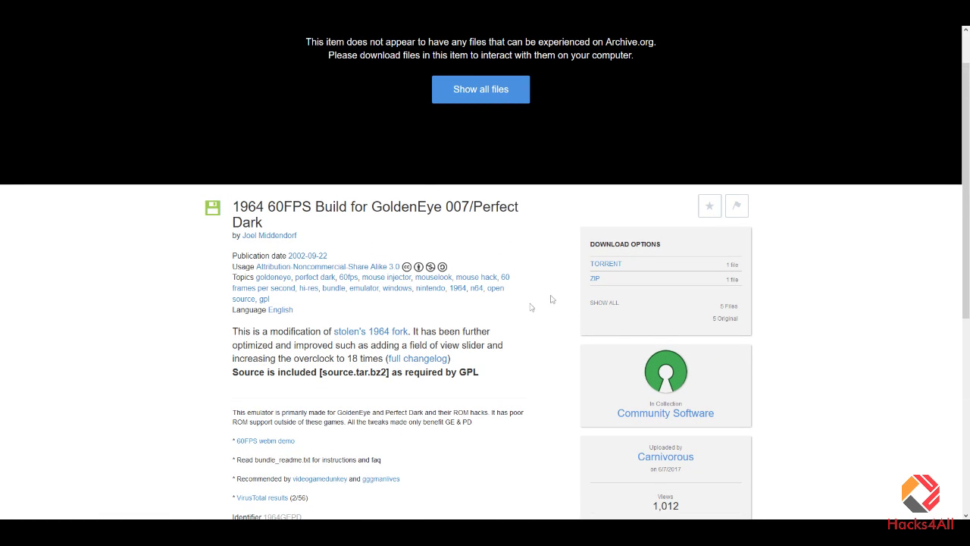
left_click(595, 279)
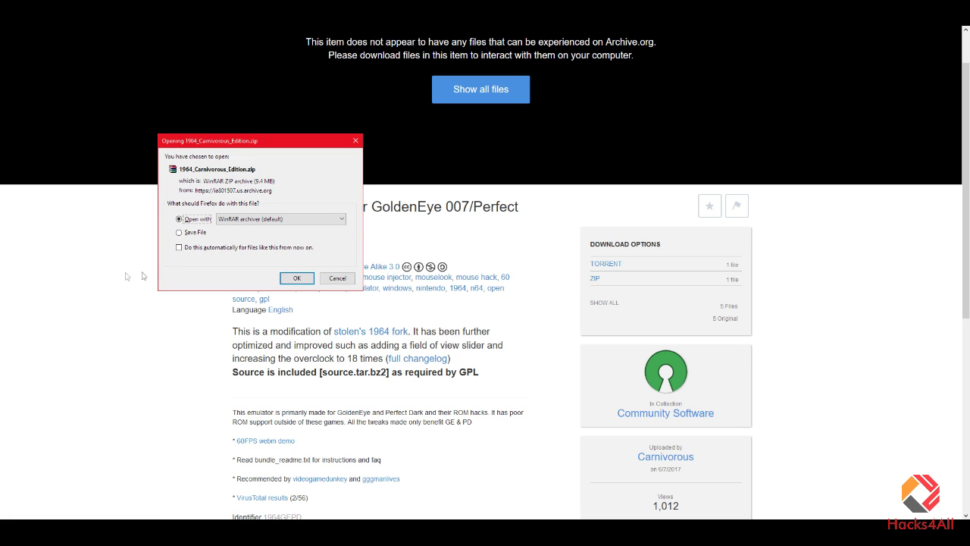
left_click(200, 237)
left_click(296, 278)
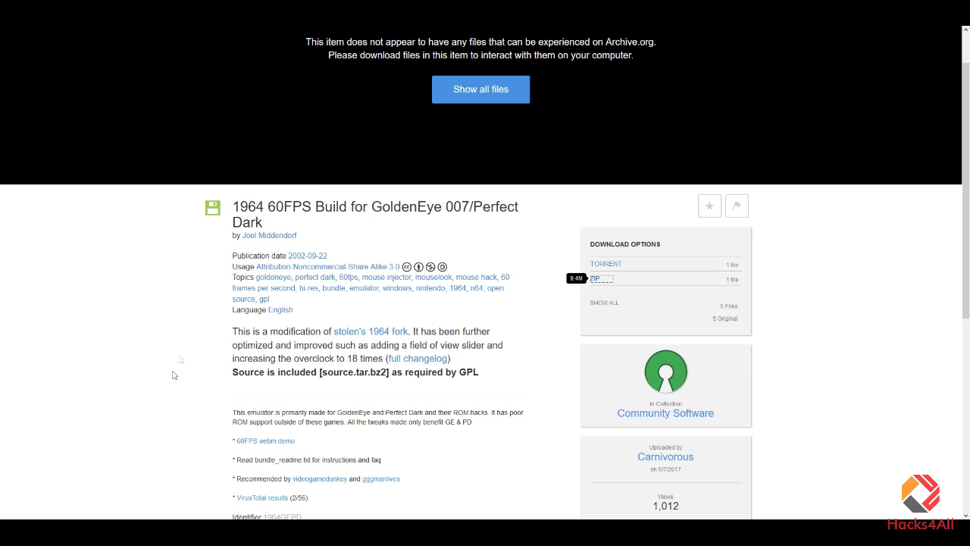
- Open the downloaded 1964_Carnivorous_Edition.zip from the Downloads folder in the file explorer
left_click(254, 531)
left_click(454, 289)
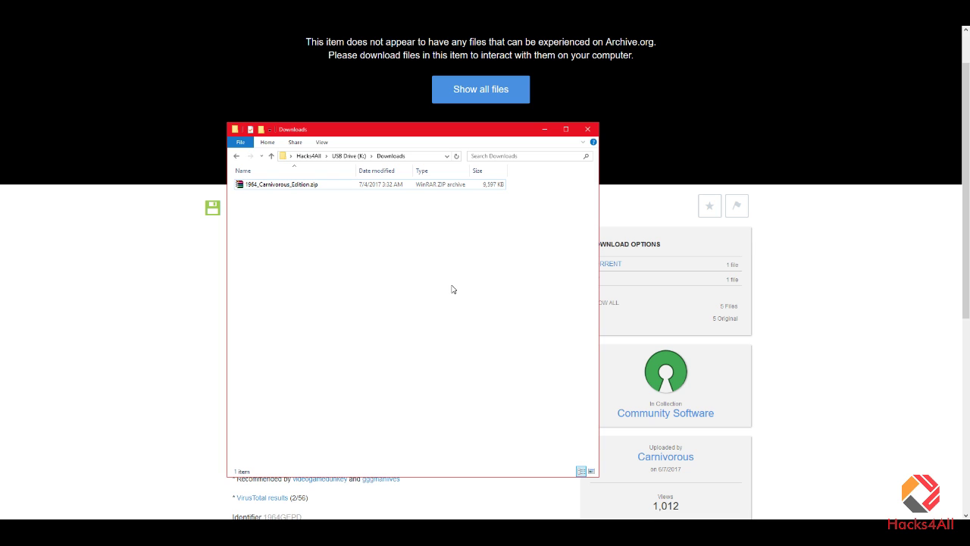
left_click(272, 186)
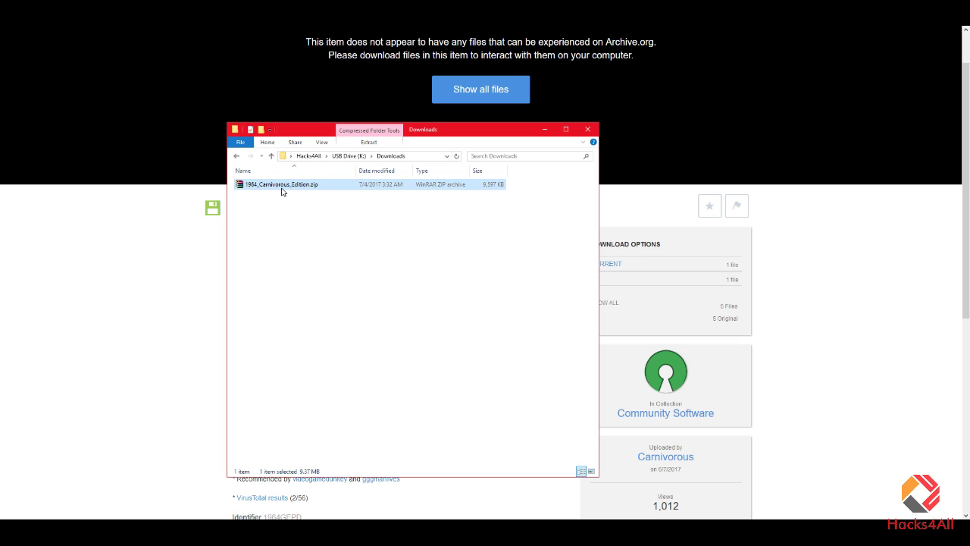
right_click(282, 189)
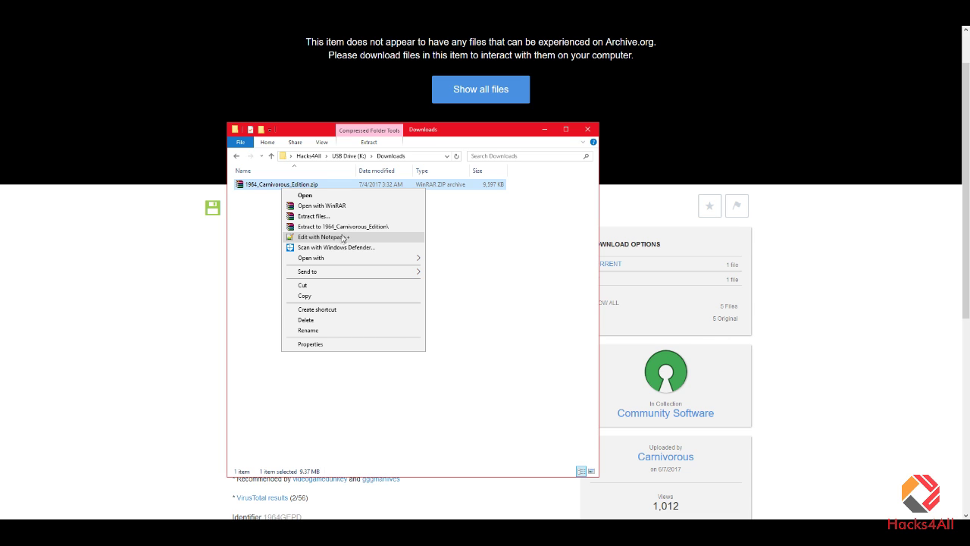
mouse_move(337, 258)
left_click(443, 260)
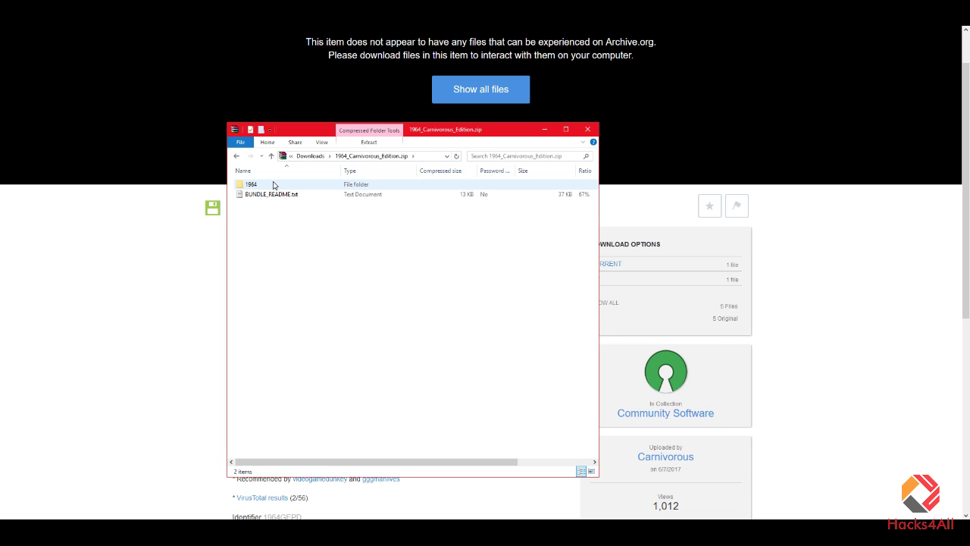
- Copy the 1964 folder out of the ZIP archive into the Downloads folder
left_click(265, 189)
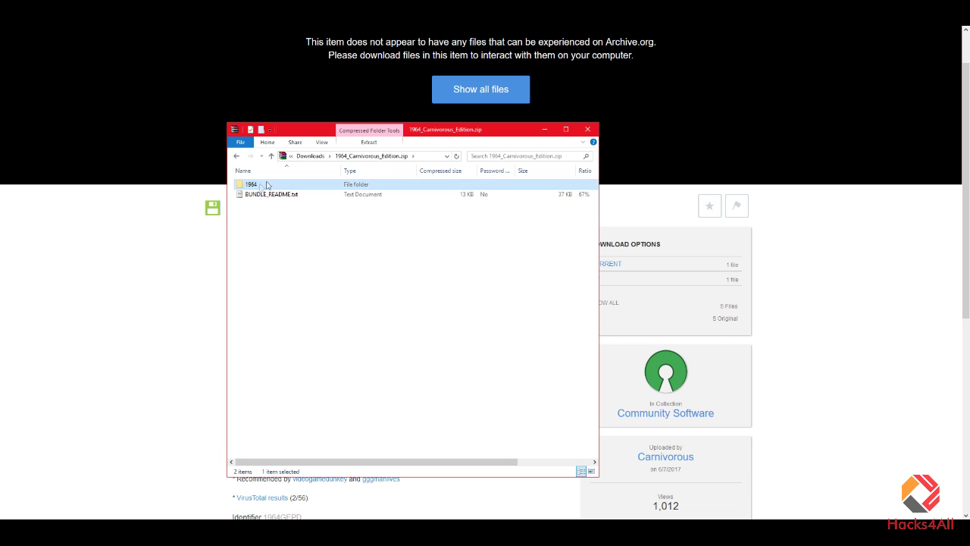
right_click(256, 185)
left_click(274, 223)
left_click(237, 157)
right_click(260, 217)
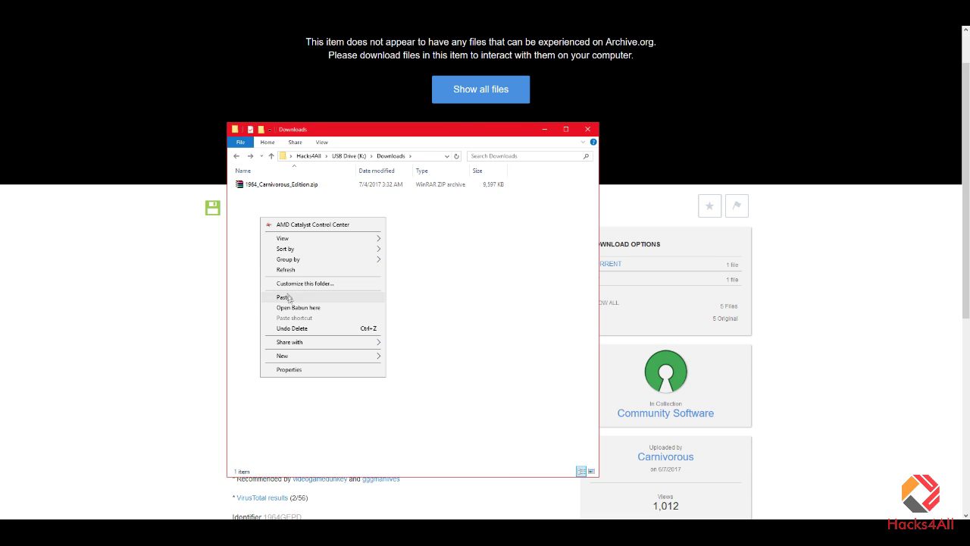
left_click(290, 300)
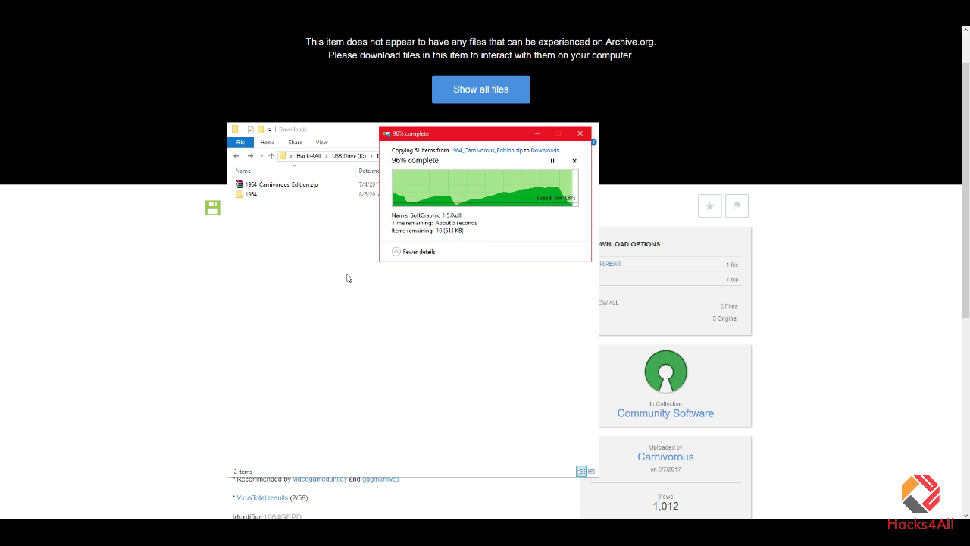
- Create a new folder in Downloads, keeping its default name
key("ctrl+shift+n")
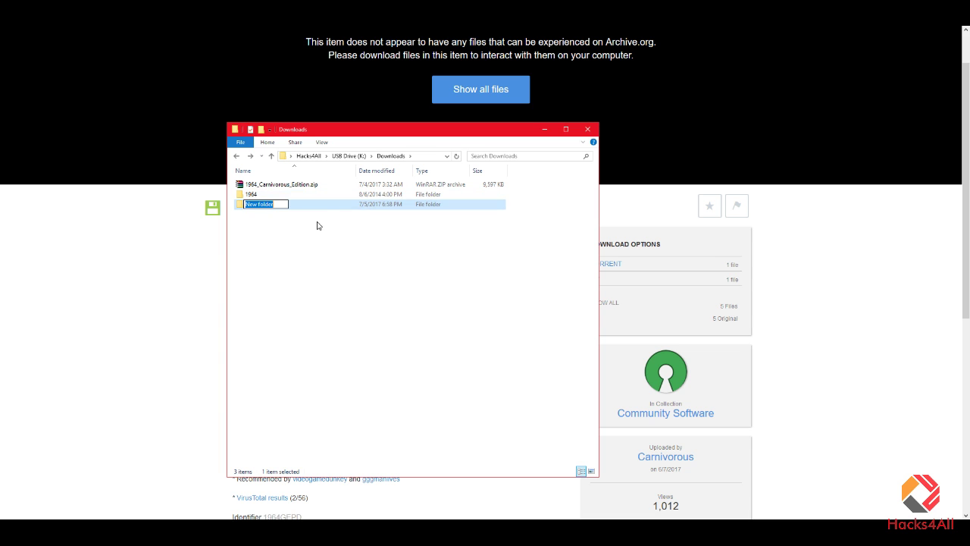
left_click(314, 227)
- Launch 1964.exe from the extracted 1964 folder
left_click(267, 194)
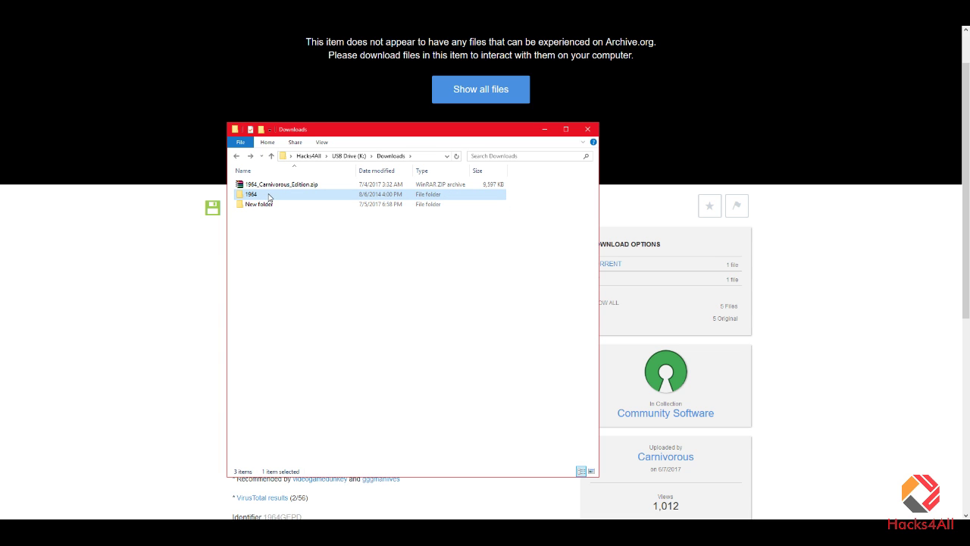
double_click(266, 196)
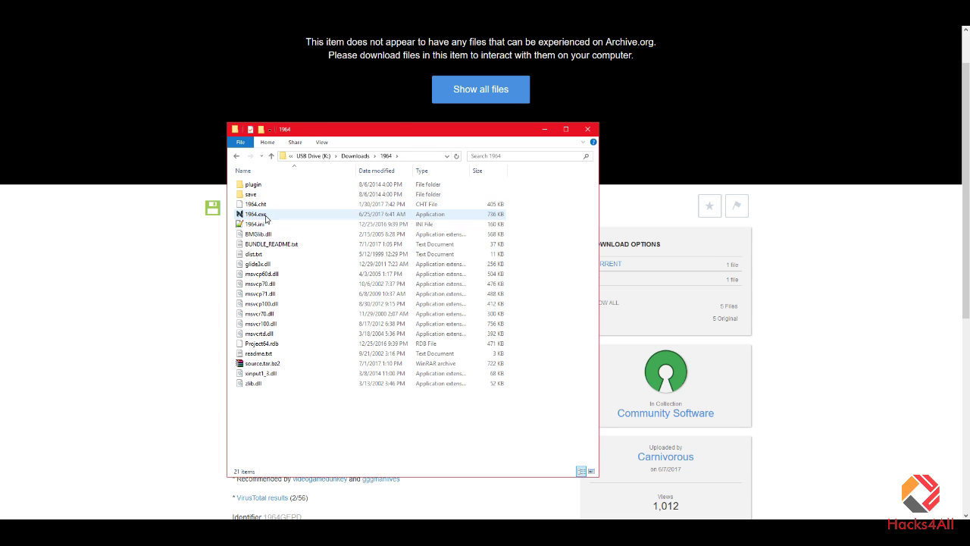
left_click(275, 215)
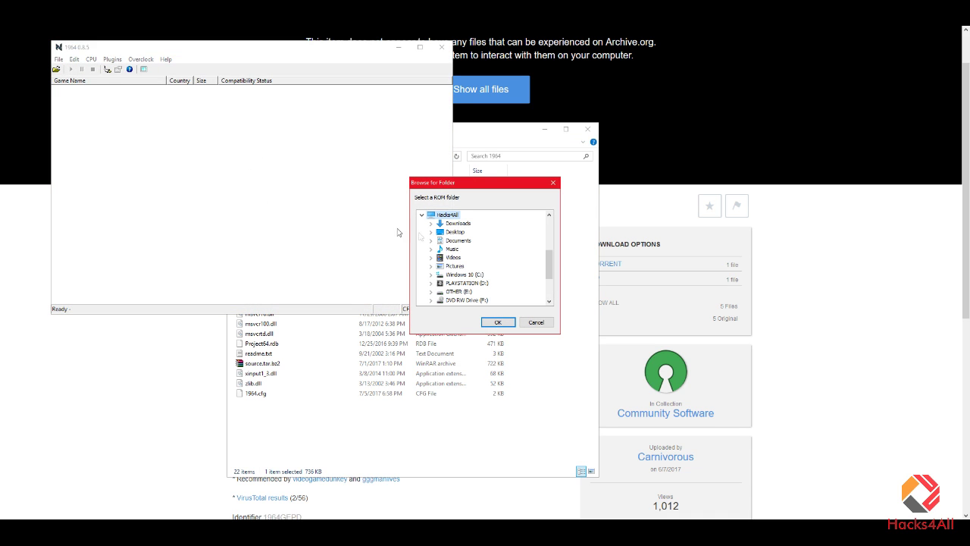
- Set the emulator's ROM folder to the Roms folder on USB Drive (K:)
scroll(440, 243, "down", 4)
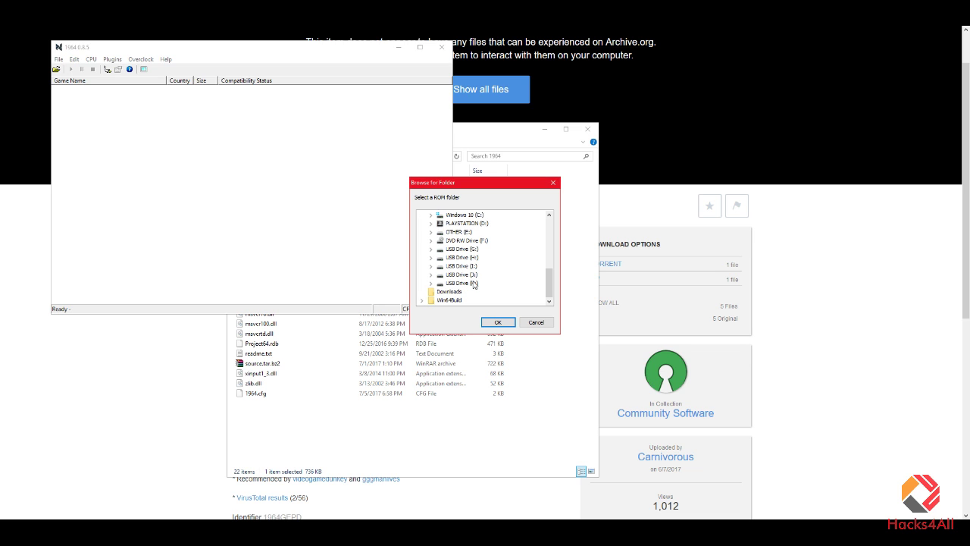
left_click(474, 283)
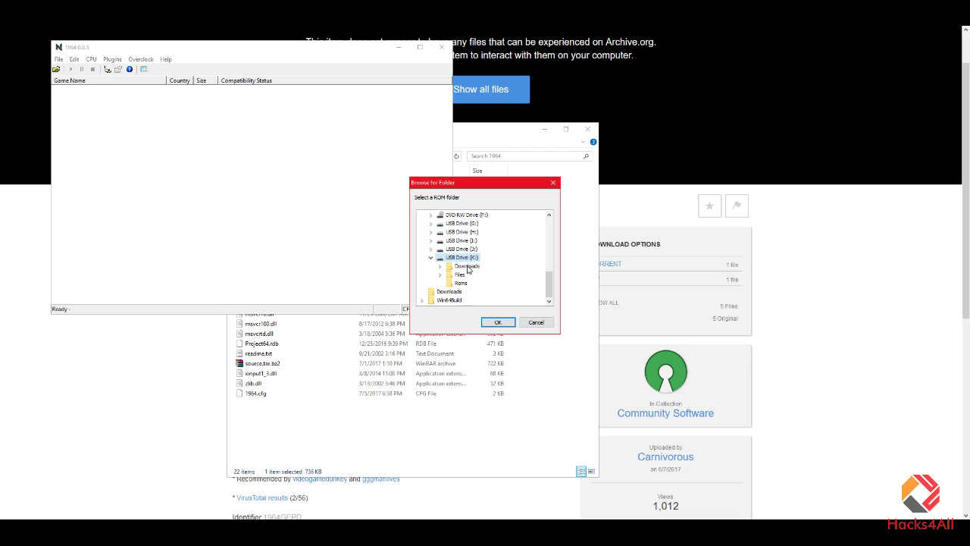
left_click(462, 285)
left_click(492, 321)
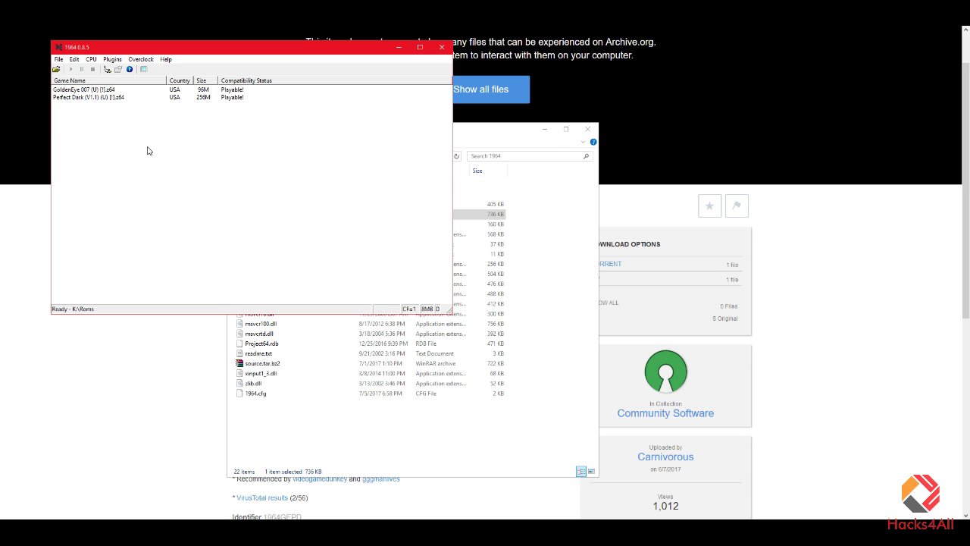
- Start the GoldenEye 007 ROM from the emulator's game list
left_click(90, 99)
left_click(76, 90)
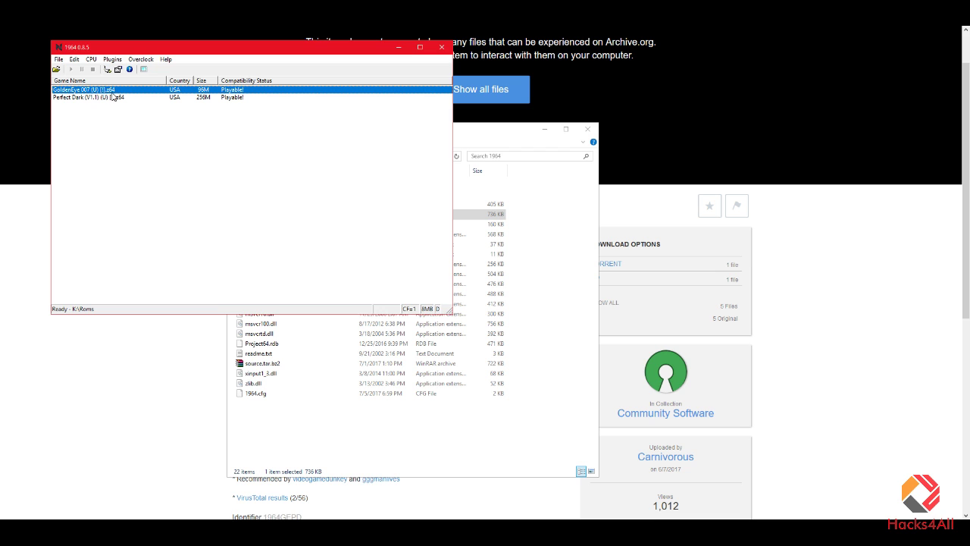
double_click(116, 91)
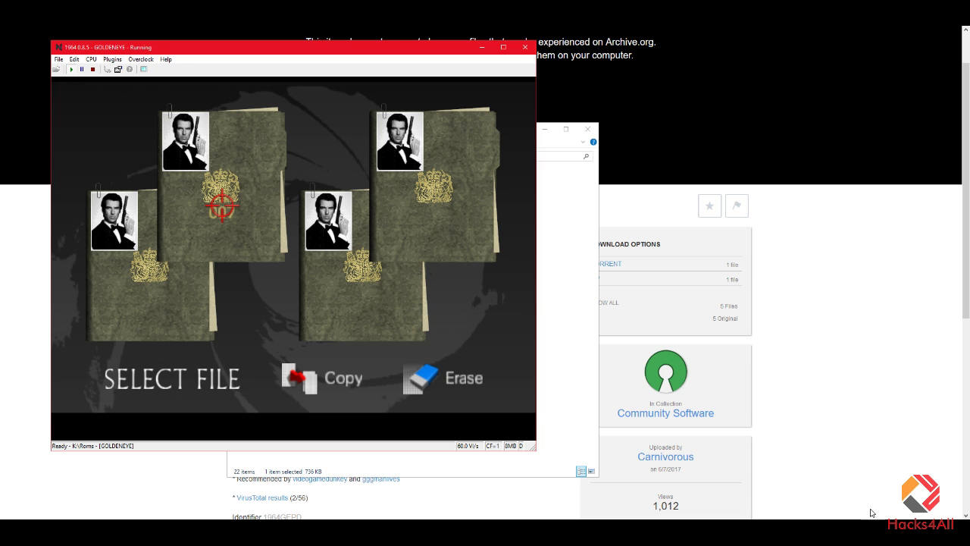
- Lower the 1964 emulator's sound level in the system volume mixer and close the mixer
right_click(891, 529)
left_click(891, 460)
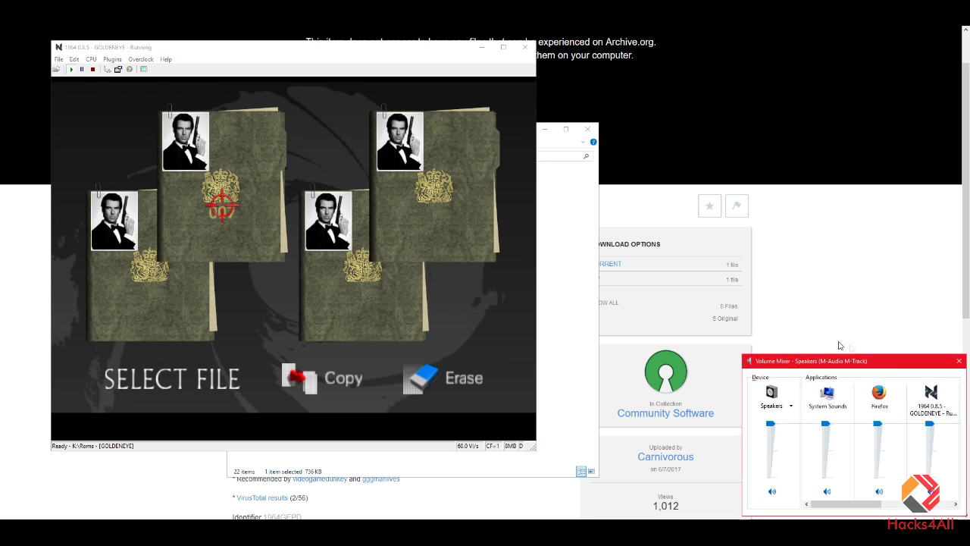
left_click_drag(931, 424, 926, 477)
left_click(958, 360)
- Open the highlighted save file, choose the Dam mission at 007 difficulty, and page through the briefing to Moneypenny's message
key("Return")
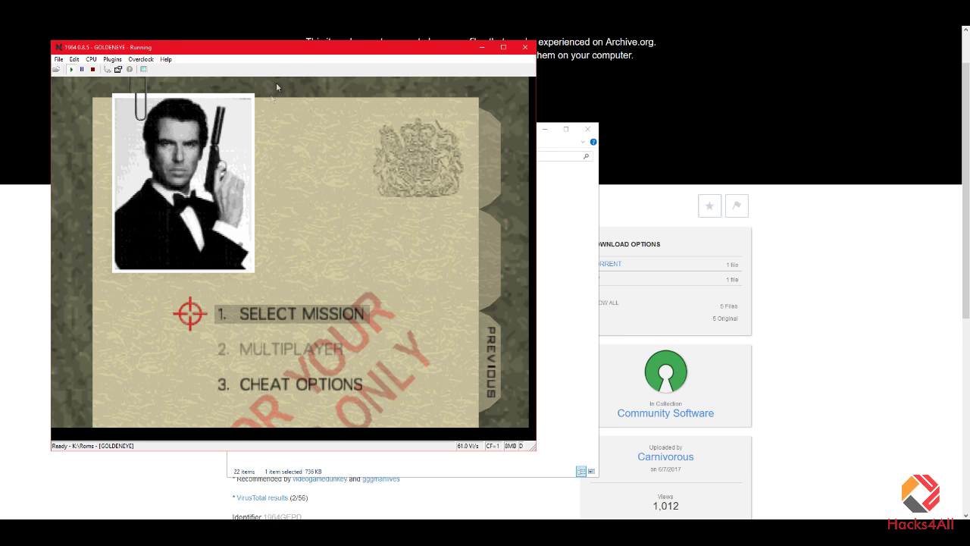
key("Return")
key("Return")
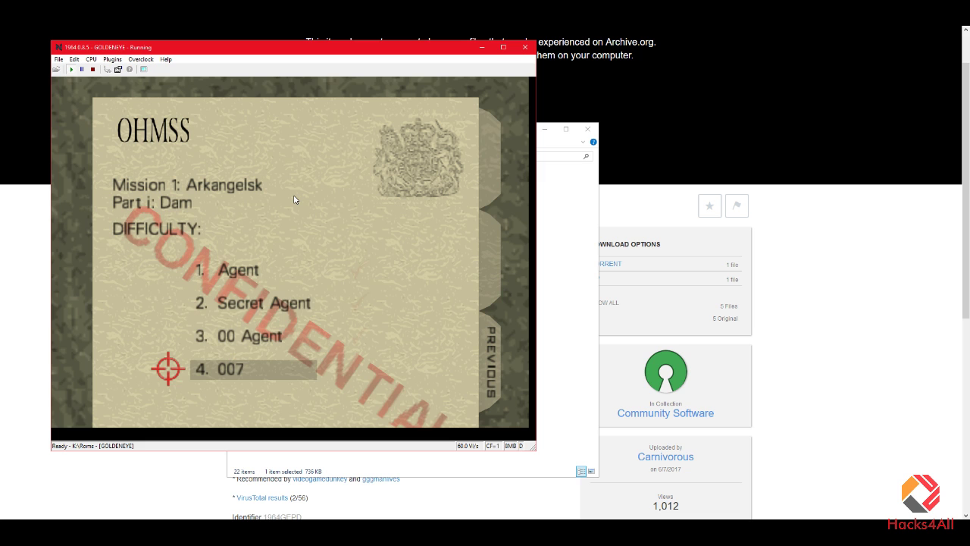
key("Return")
key("Return")
key("Return")
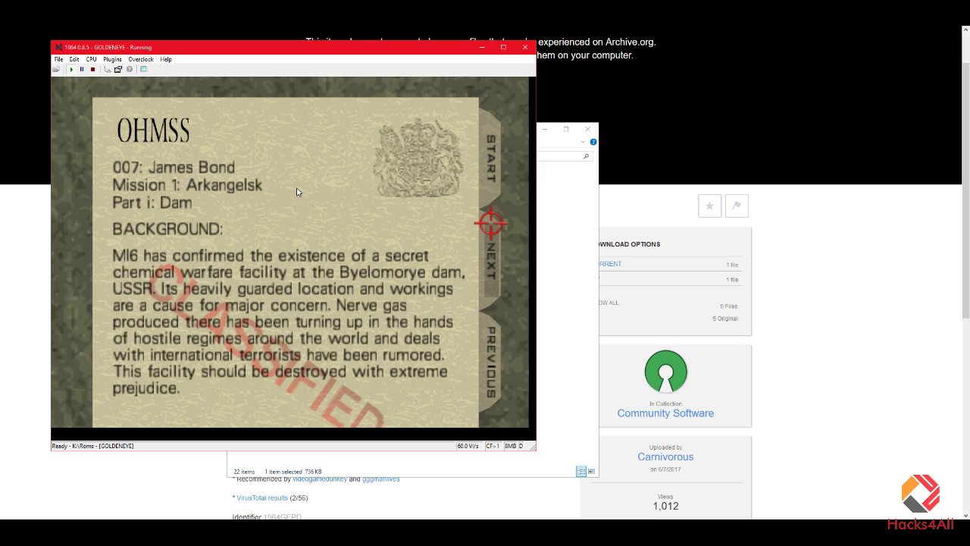
key("Return")
key("Return")
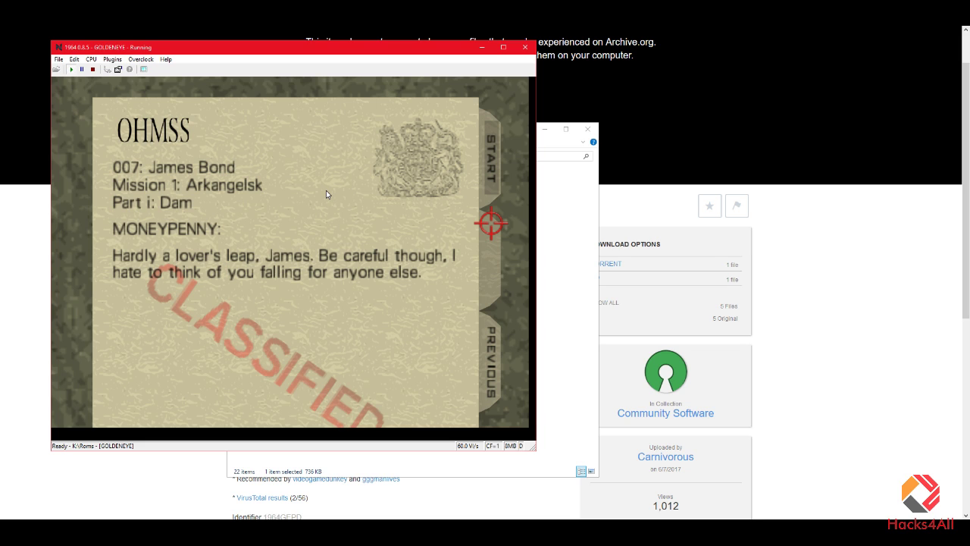
- Move the crosshair around the Moneypenny briefing page, and go back to the mission selection screen
key("Left")
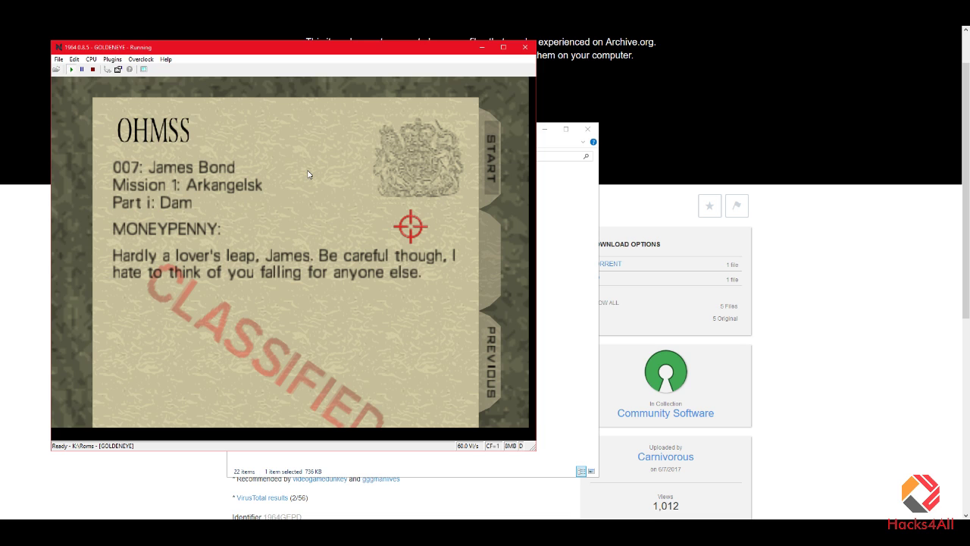
key("Left")
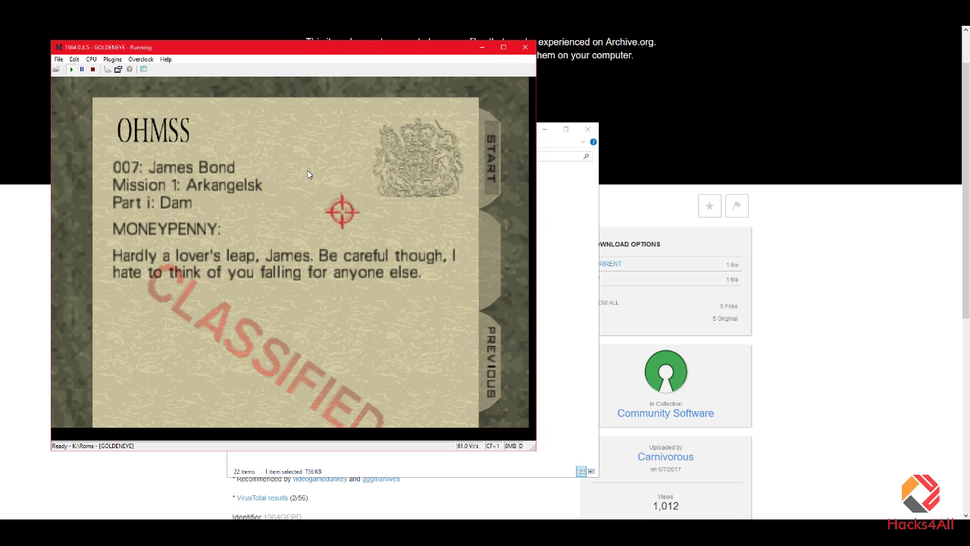
key("Up")
key("Down")
left_click(486, 387)
left_click(489, 387)
left_click(493, 382)
key("e")
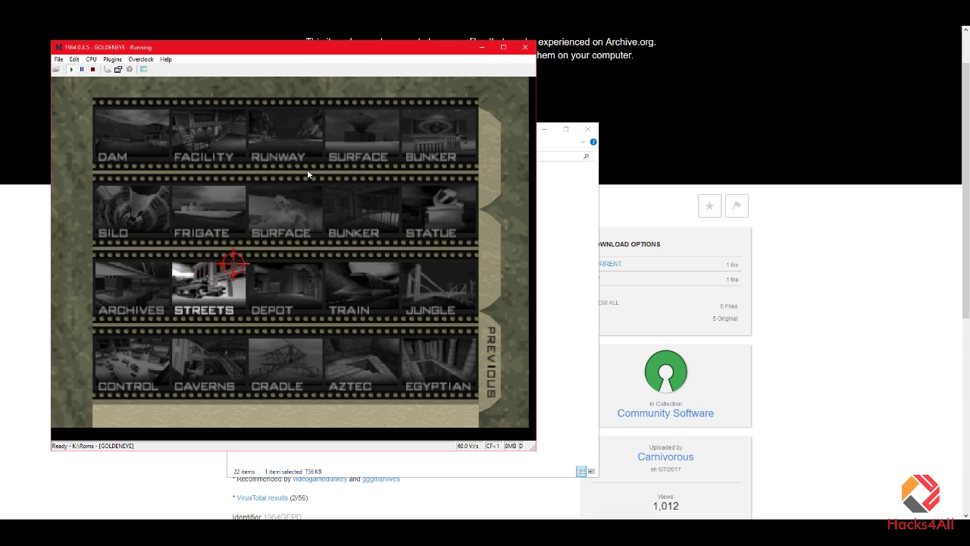
- Choose the Dam mission again, select a difficulty and start it, and reposition the emulator window during the intro
key("x")
key("Up")
key("Up")
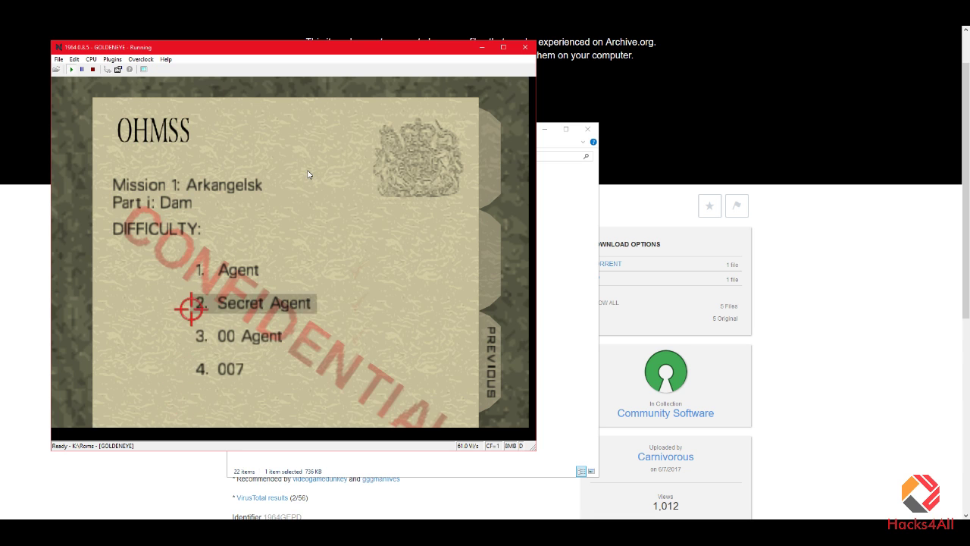
key("x")
key("Up")
key("x")
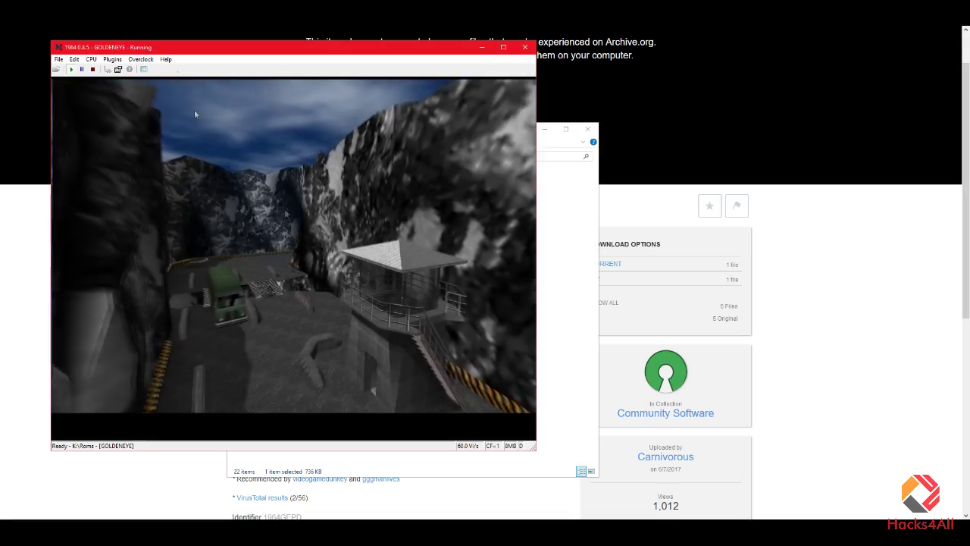
left_click_drag(257, 53, 333, 56)
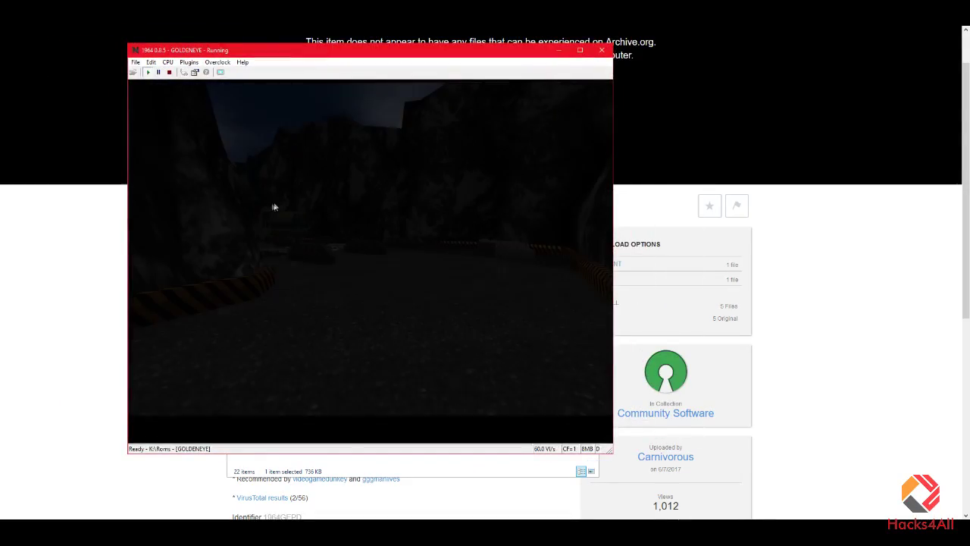
- Advance along the Dam road, shoot the guard beside the rock wall, and collect his KF7 Soviet
key("Up")
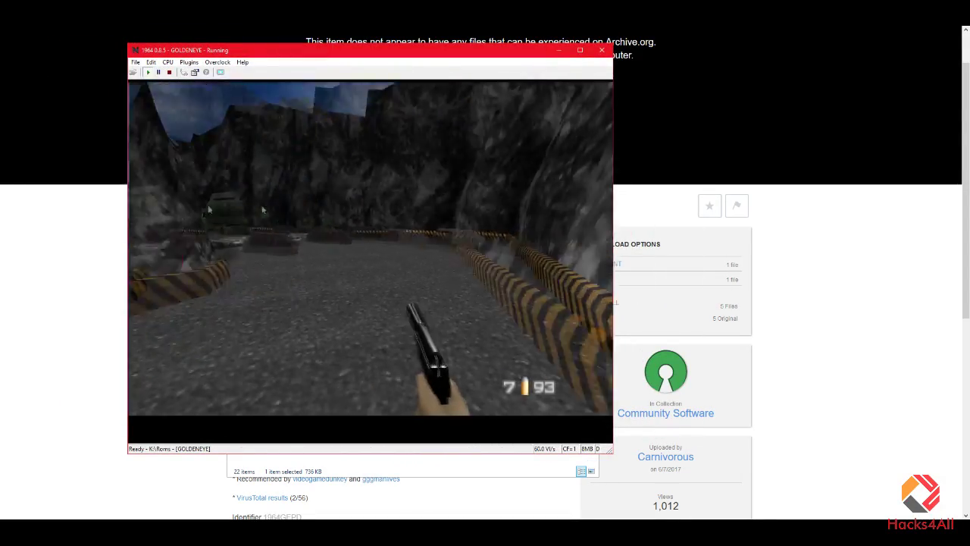
key("w")
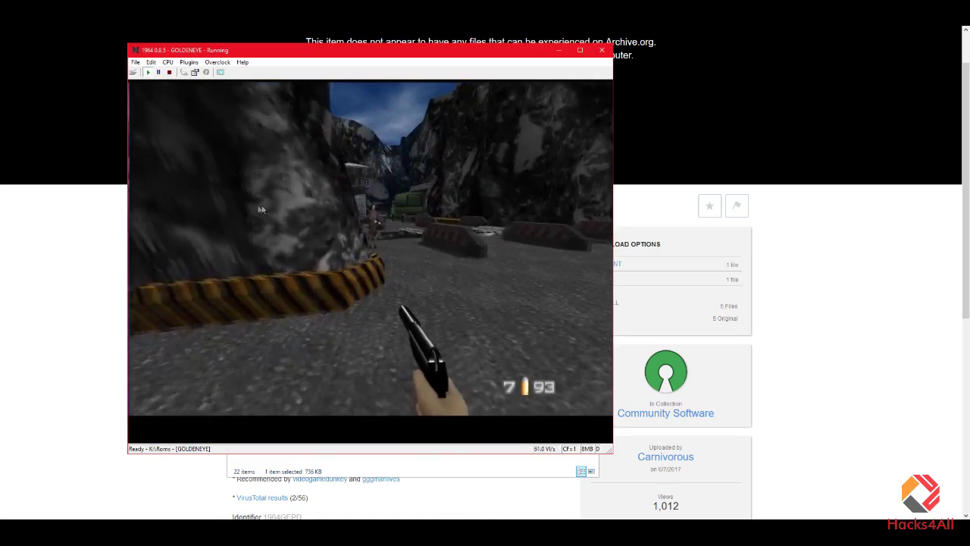
key("w")
left_click(262, 210)
left_click(262, 210)
left_click(262, 209)
left_click(262, 210)
left_click(262, 210)
left_click(262, 210)
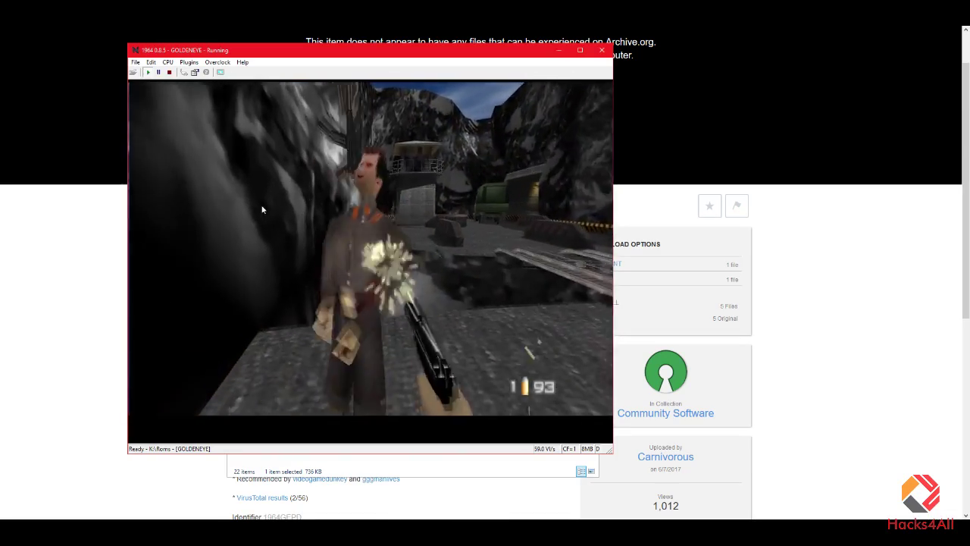
left_click(262, 209)
key("w")
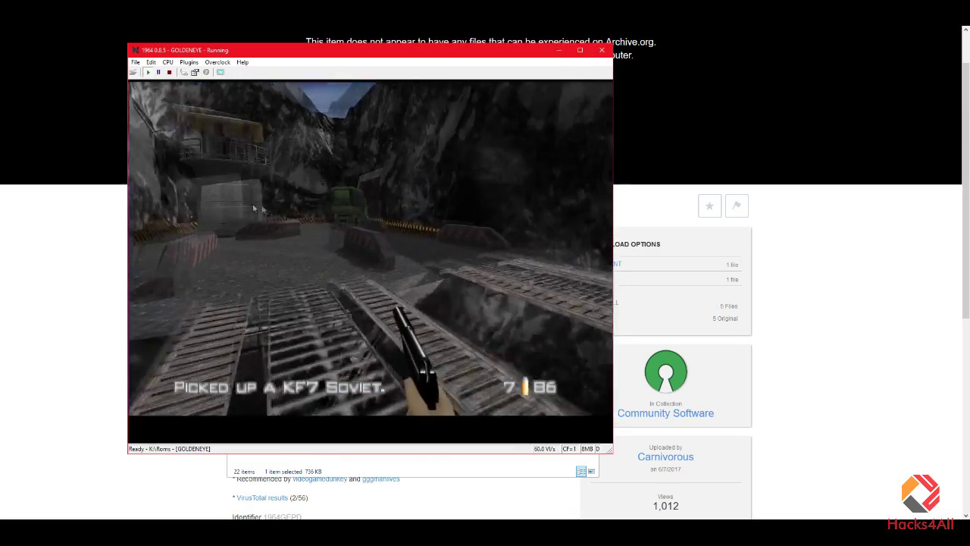
- Advance off the metal bridge toward the concrete guard tower, firing the pistol along the rock wall
key("Left")
key("z")
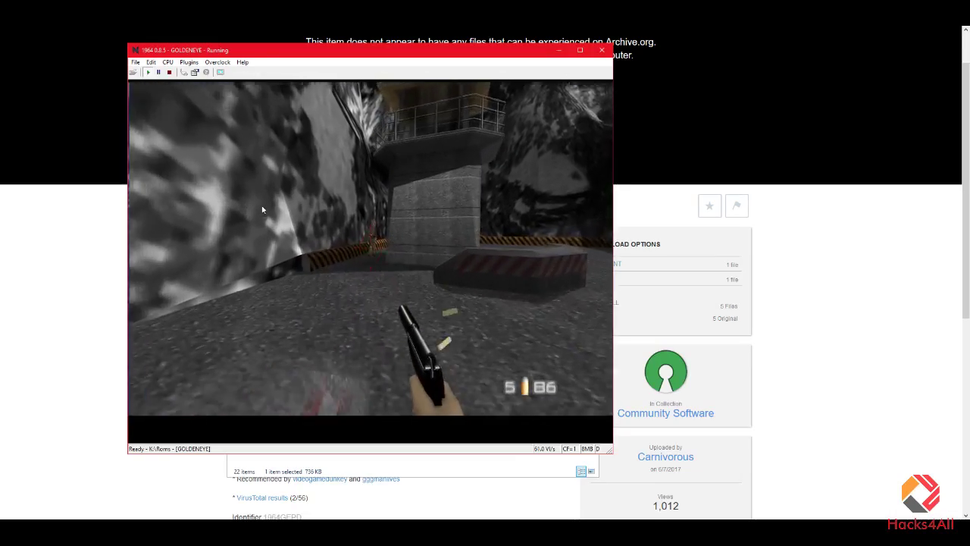
key("z")
key("z")
key("z")
key("Up")
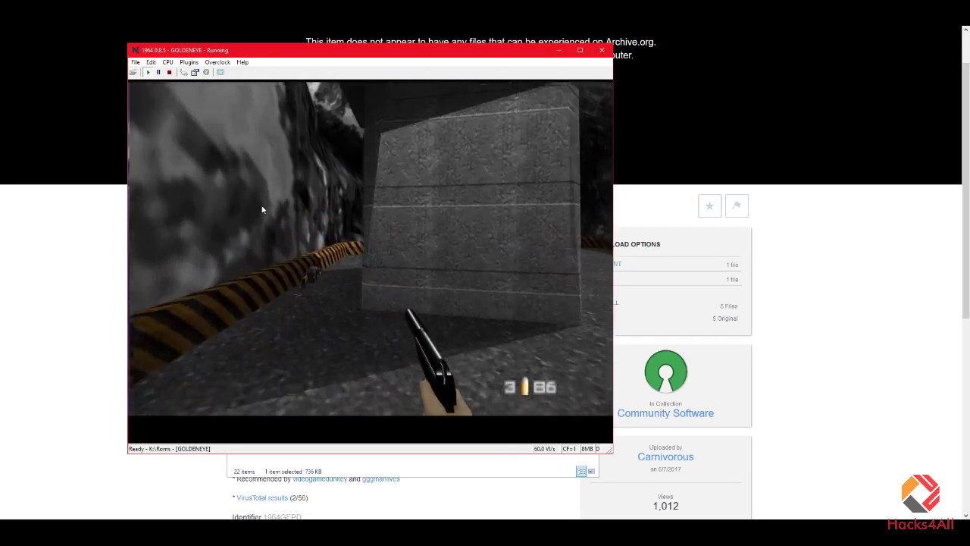
- Keep shooting around the guard tower, and move on along the road to face the tunnel entrance
key("Right")
key("z")
key("z")
key("z")
key("w")
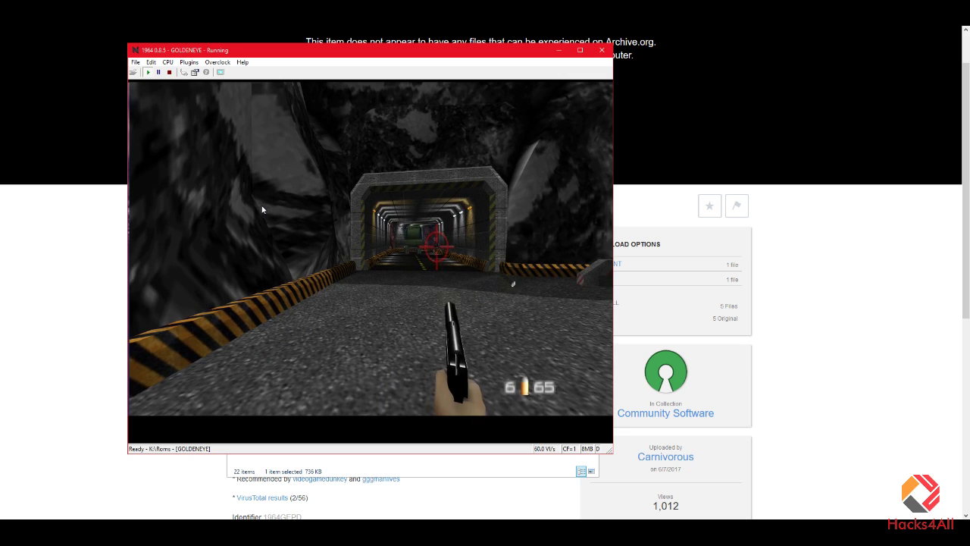
- Fire at the target in the tunnel, and advance along its road toward the green truck
key("z")
key("z")
key("Up")
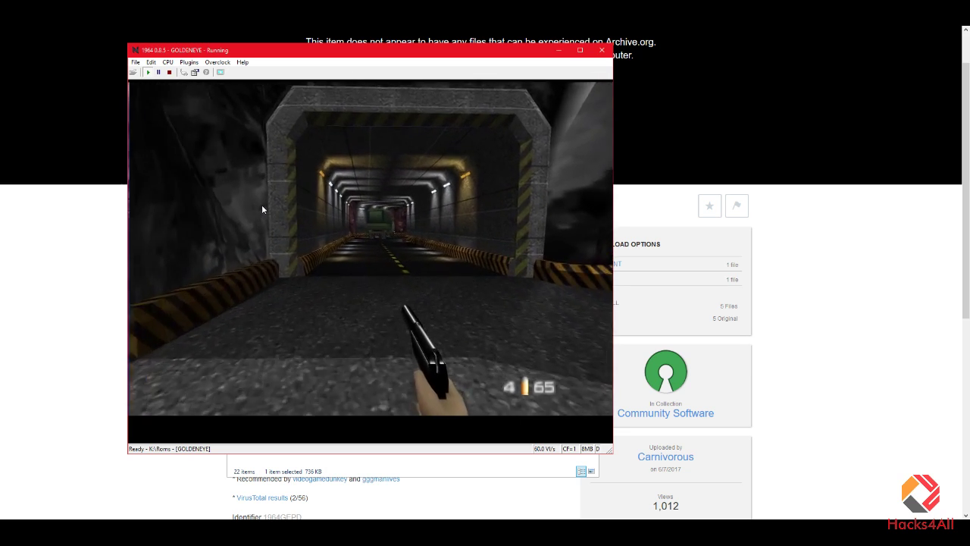
key("Up")
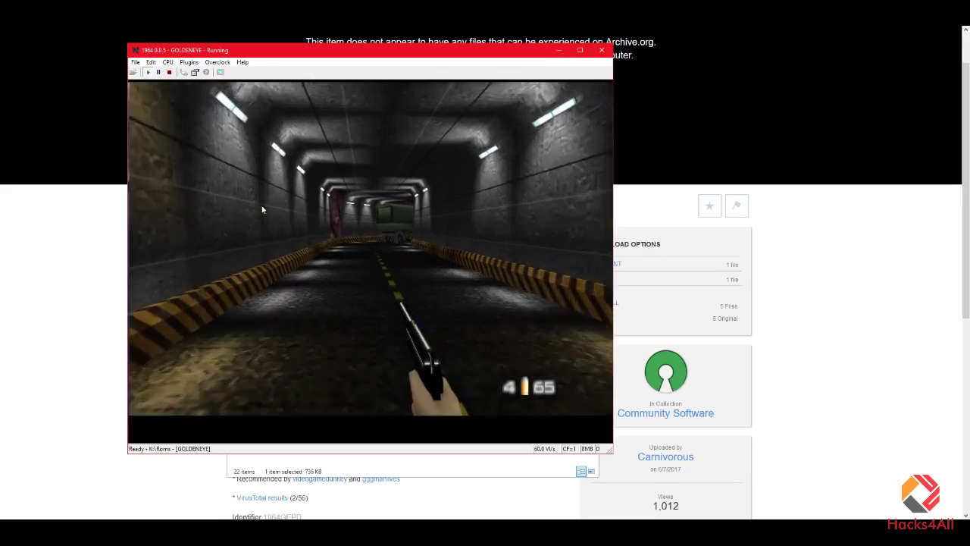
- Return to the open road by the guard tower, face the metal bridges, and pause the emulation
key("Right")
key("Left")
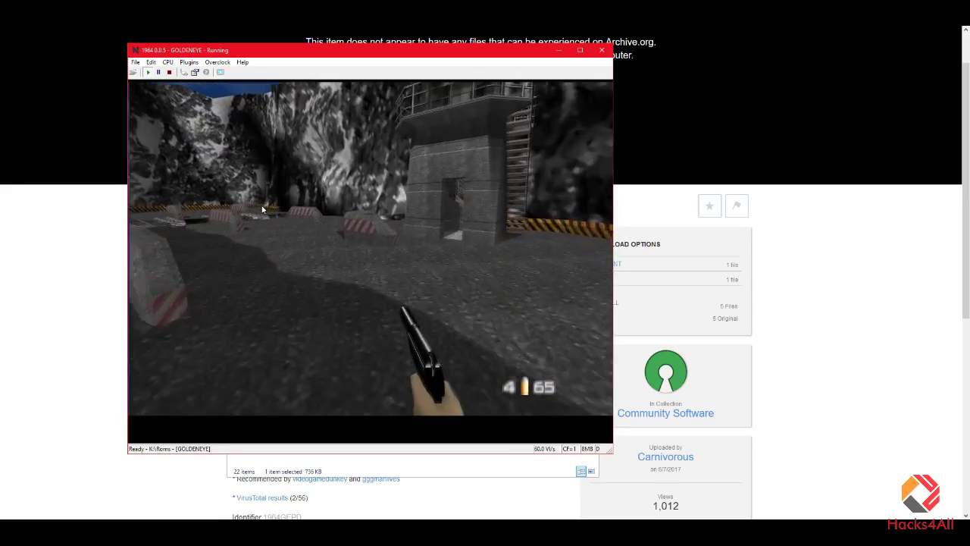
key("w")
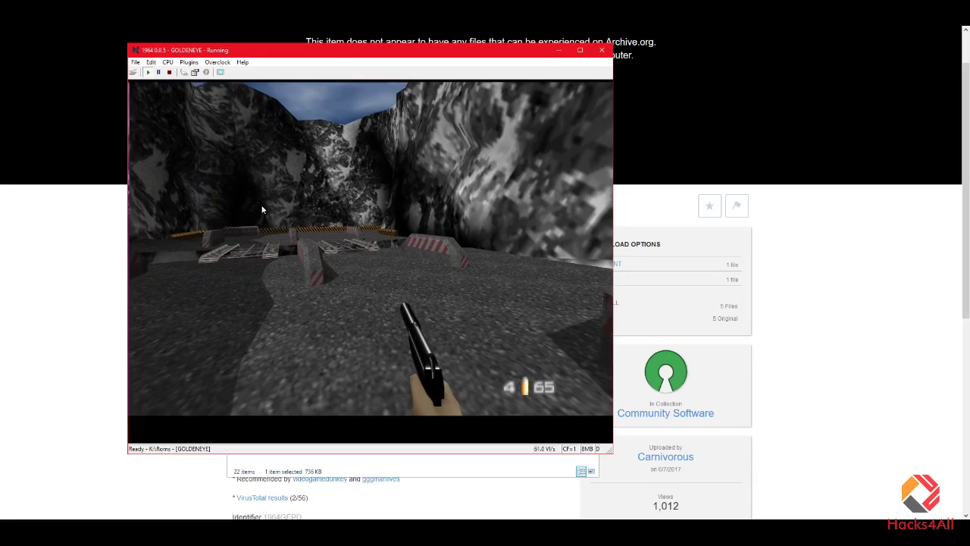
key("F3")
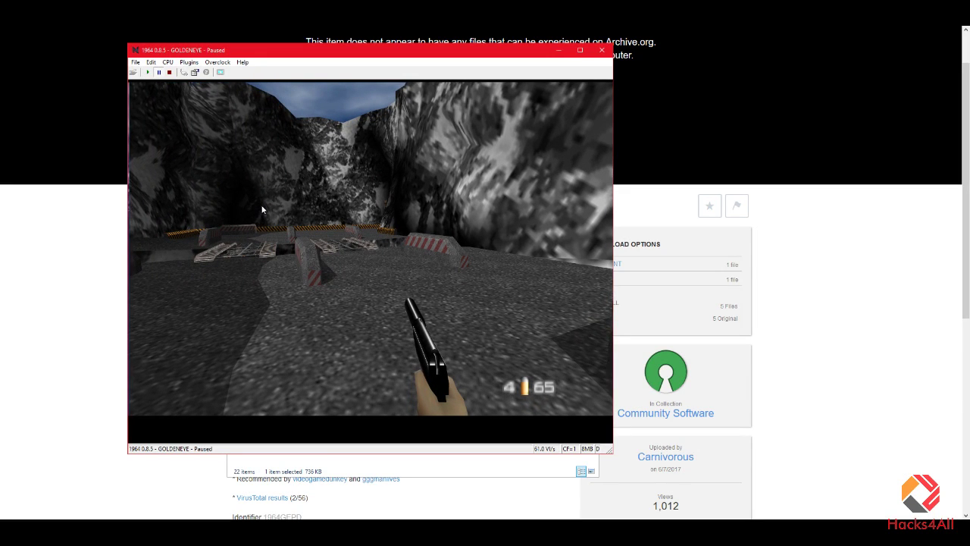
- Set the Toggle Injection key to 1 in Player 1's input settings and save the change
left_click(189, 62)
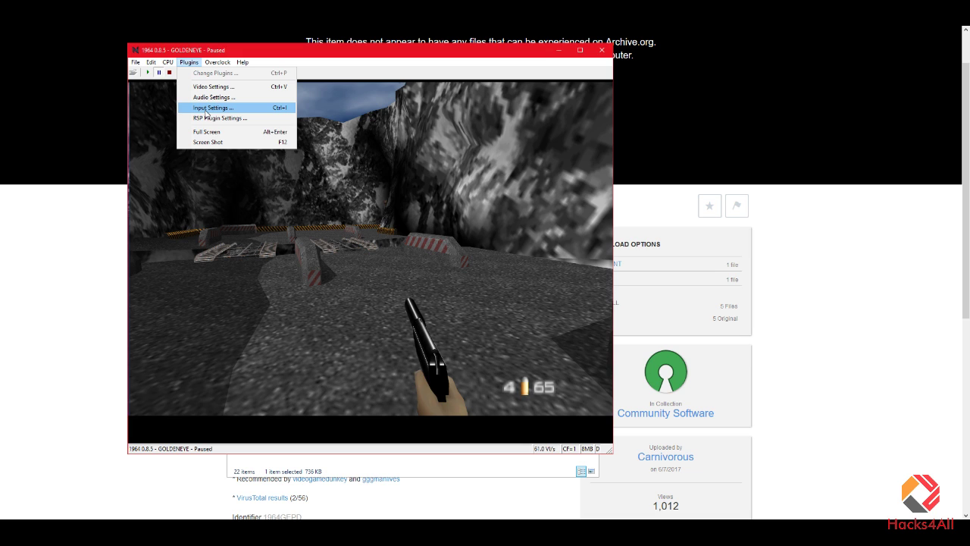
left_click(205, 111)
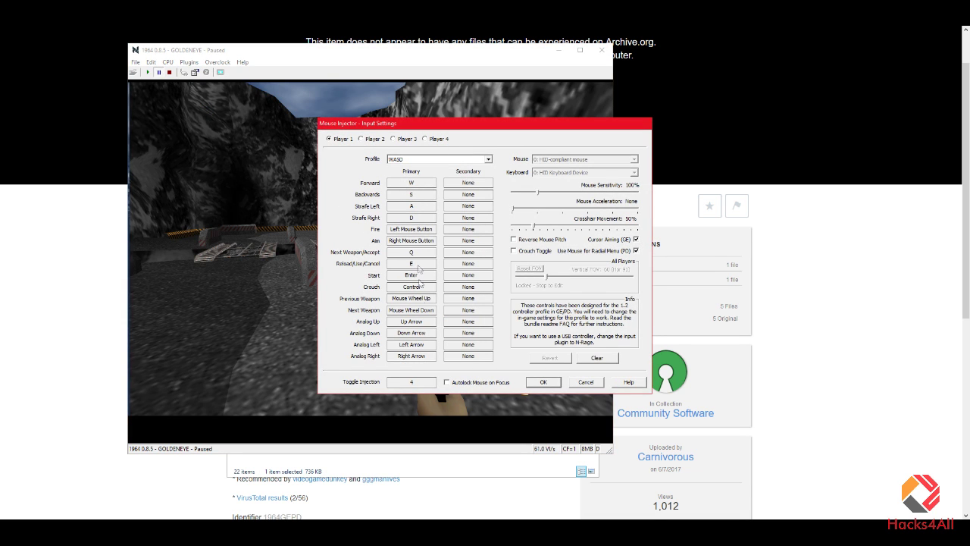
left_click(410, 388)
key("1")
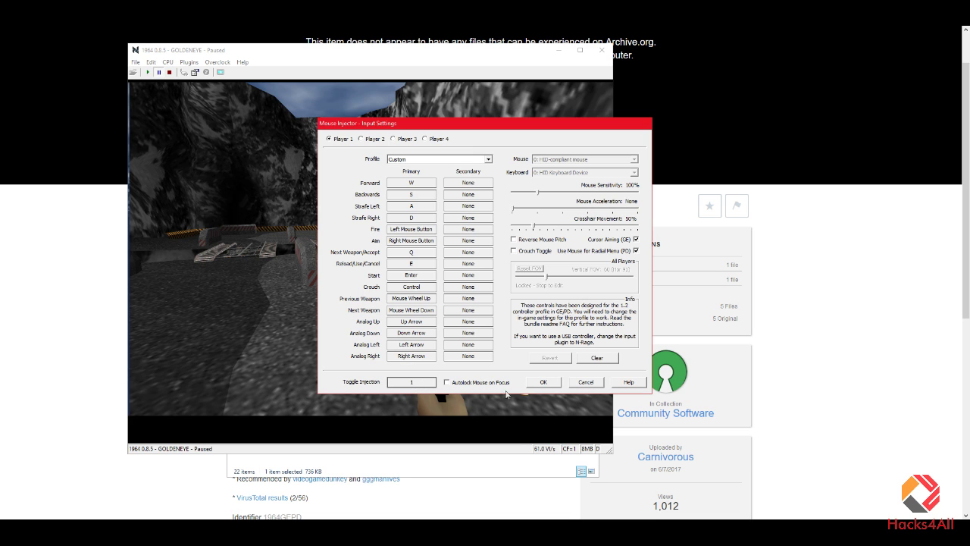
left_click(541, 382)
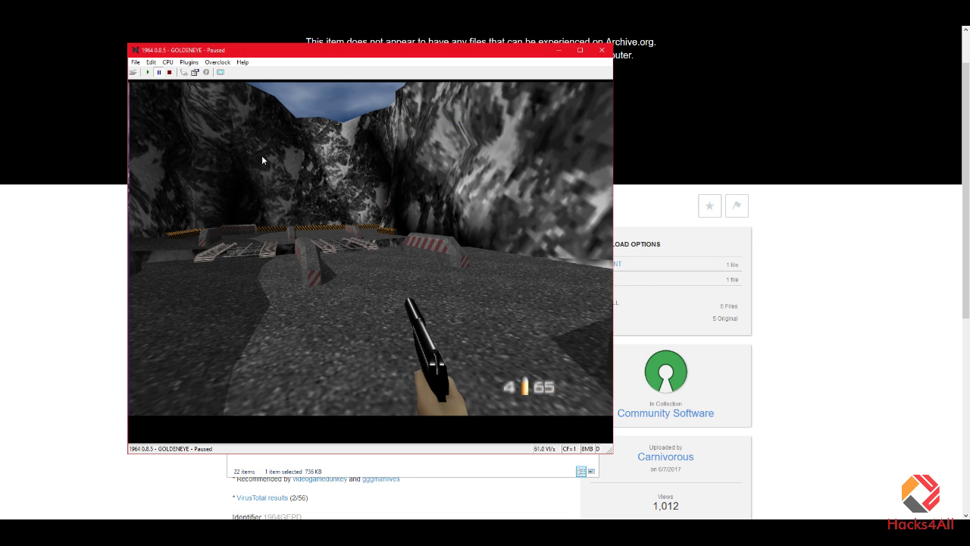
- Resume the emulation and test looking around with the mouse using the new injection toggle
left_click(160, 72)
left_click(257, 266)
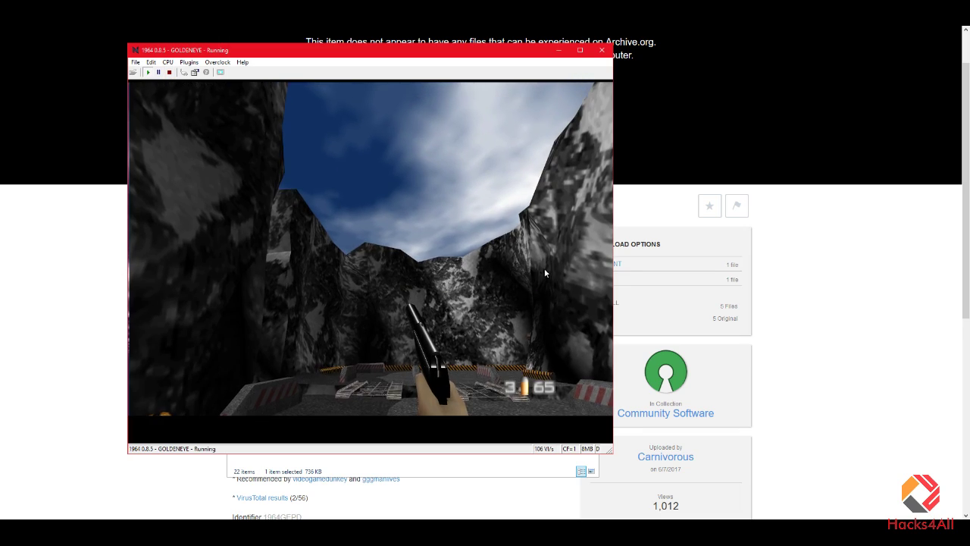
key("1")
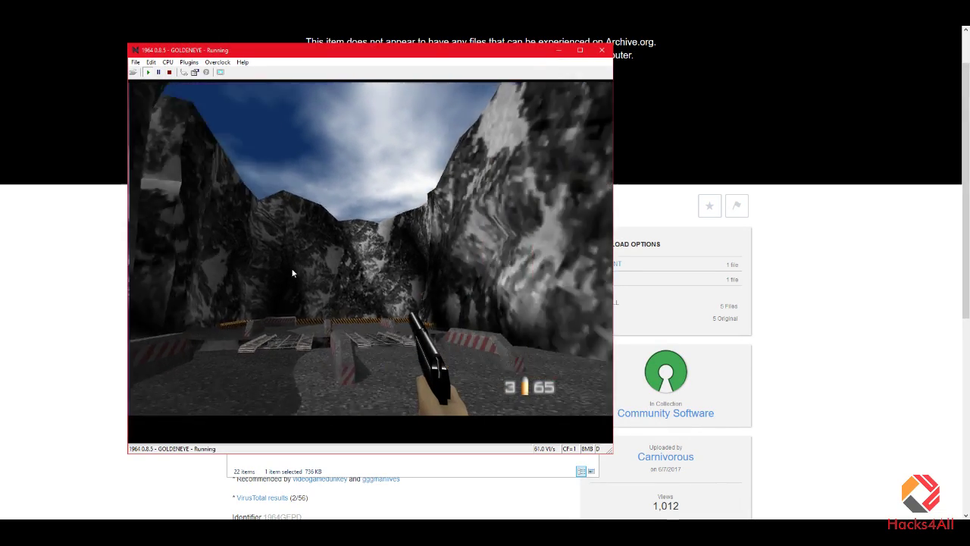
key("w")
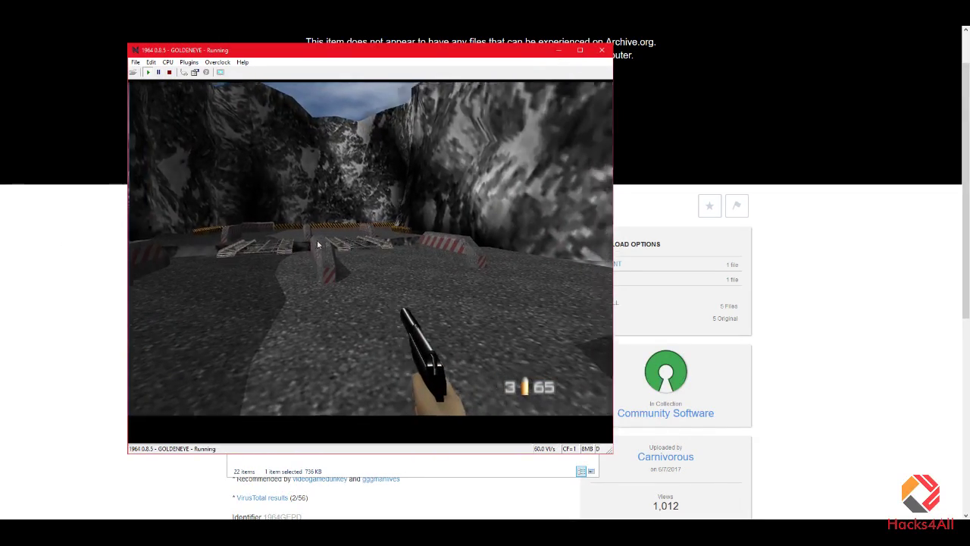
- Turn toward the guard tower's doorway, fire one pistol shot, and pause the emulation
key("4")
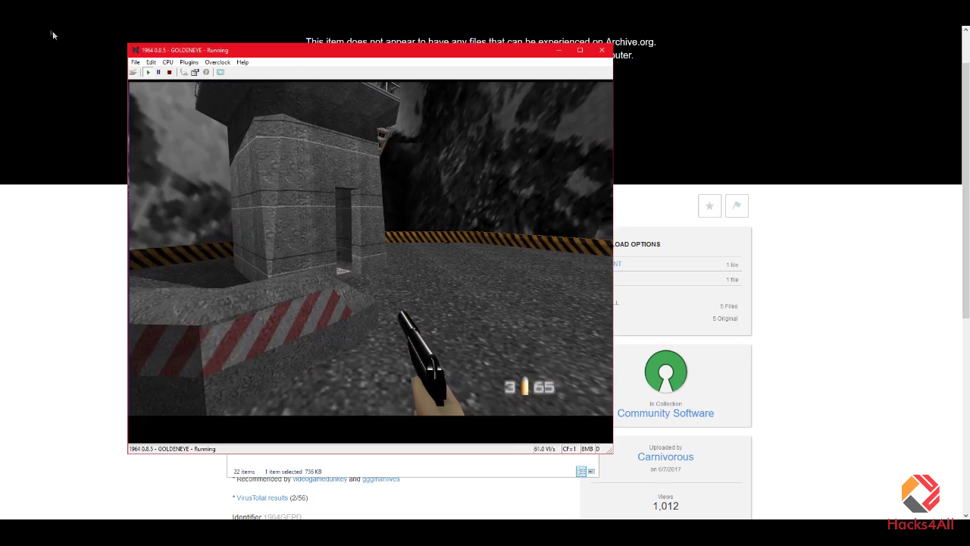
key("z")
left_click(158, 72)
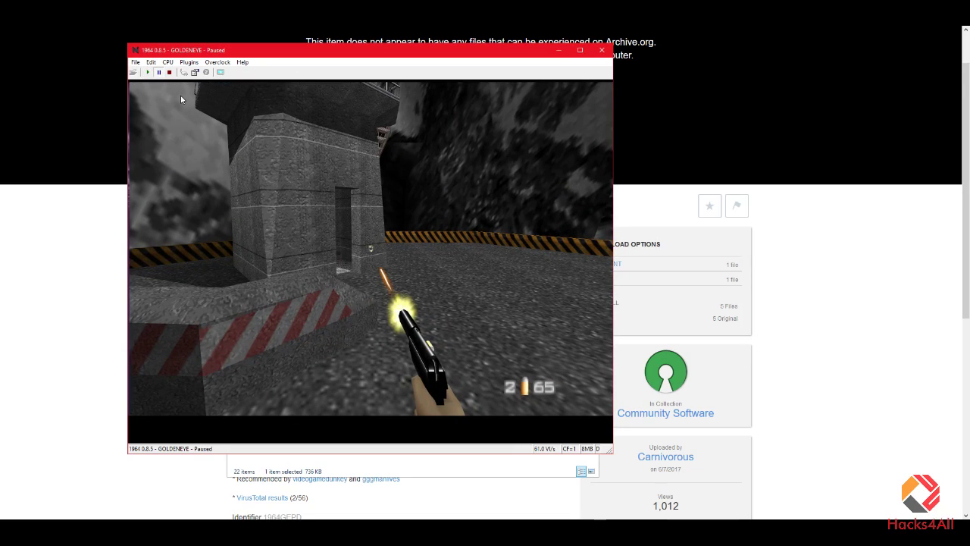